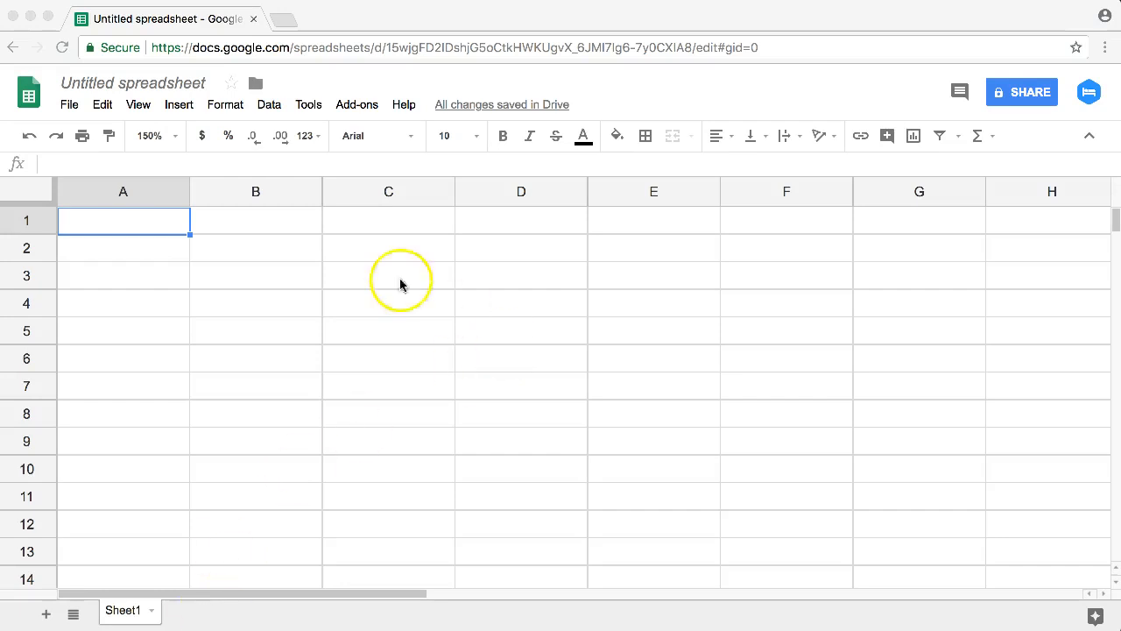
{"action": "left_click", "coordinate": [300, 258]}
{"action": "left_click", "coordinate": [289, 239]}
{"action": "left_click", "coordinate": [269, 222]}
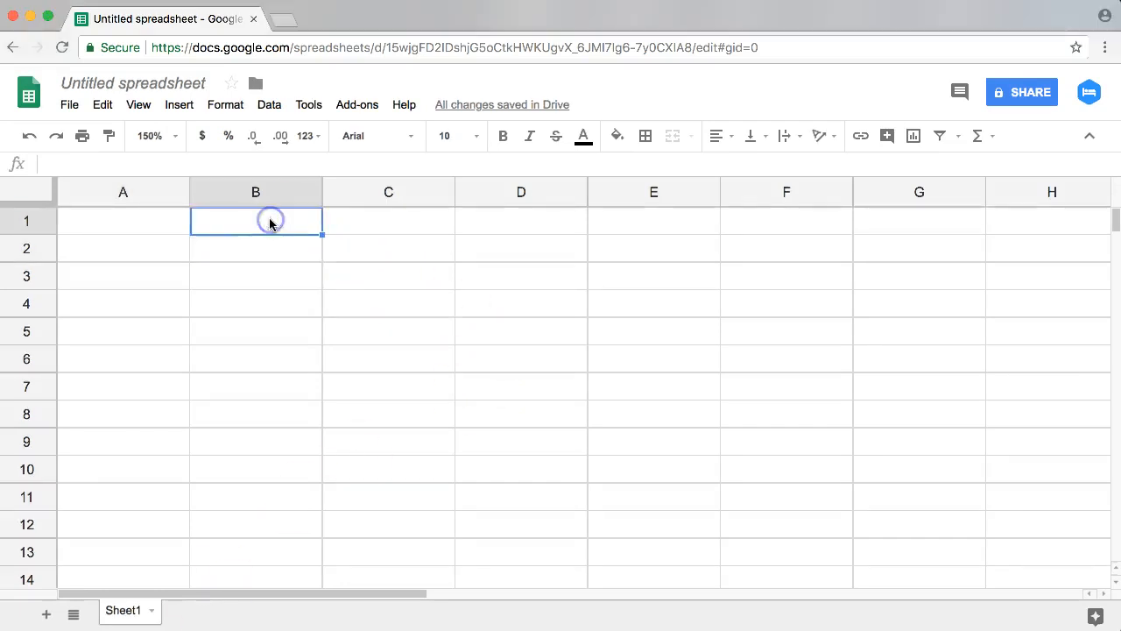
Step: Enter Apples, Oranges and Grapes in cells A1 to A3
{"action": "left_click", "coordinate": [114, 223]}
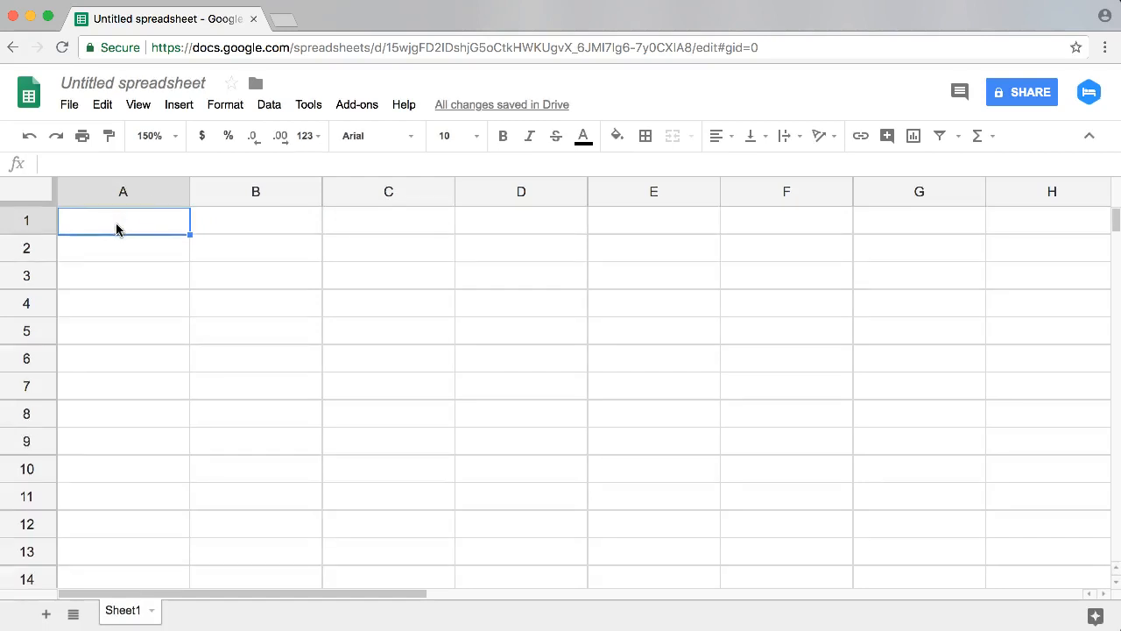
{"action": "type", "text": "Apples"}
{"action": "key", "text": "Return"}
{"action": "type", "text": "Or"}
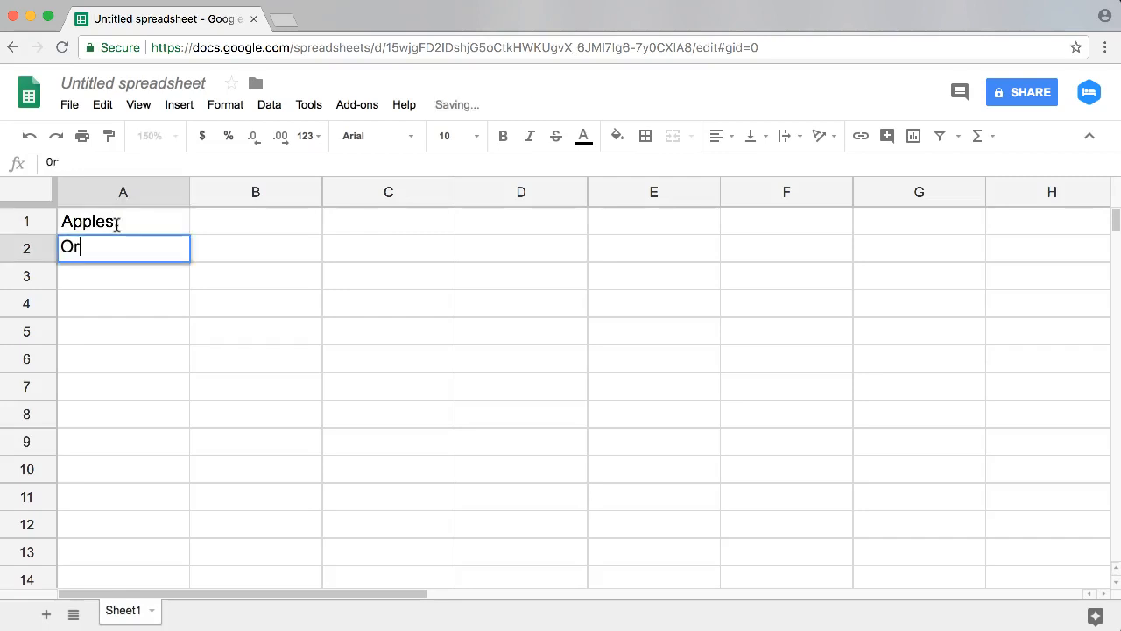
{"action": "type", "text": "anges"}
{"action": "key", "text": "Return"}
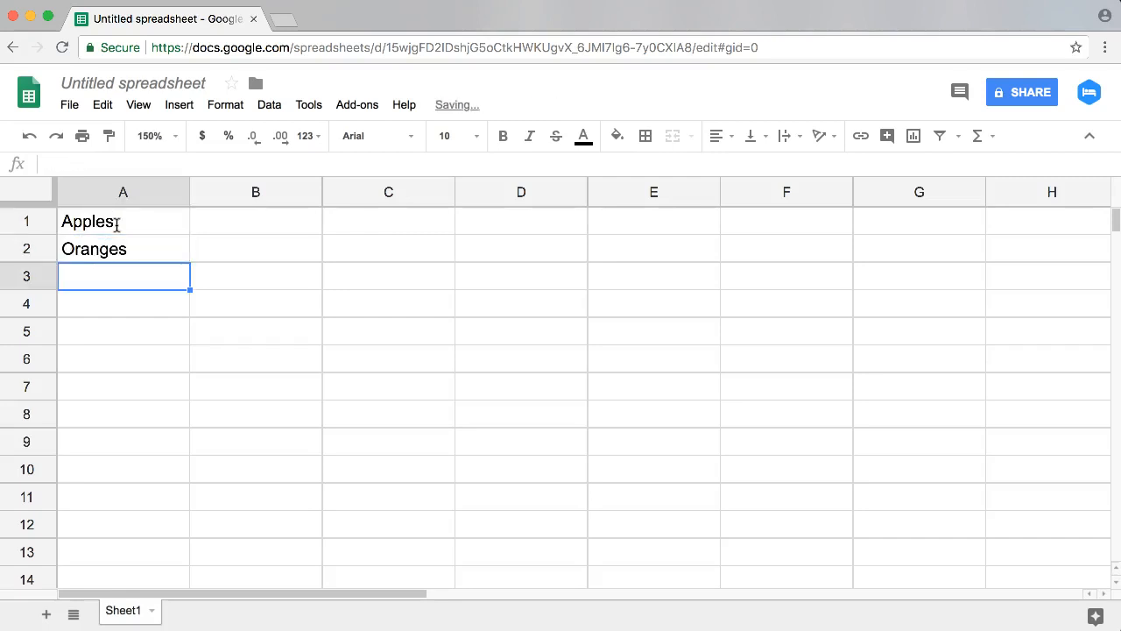
{"action": "type", "text": "Grapes"}
{"action": "key", "text": "Return"}
Step: Continue the fruit list with melons in A4 and Mango in A5
{"action": "type", "text": "melon"}
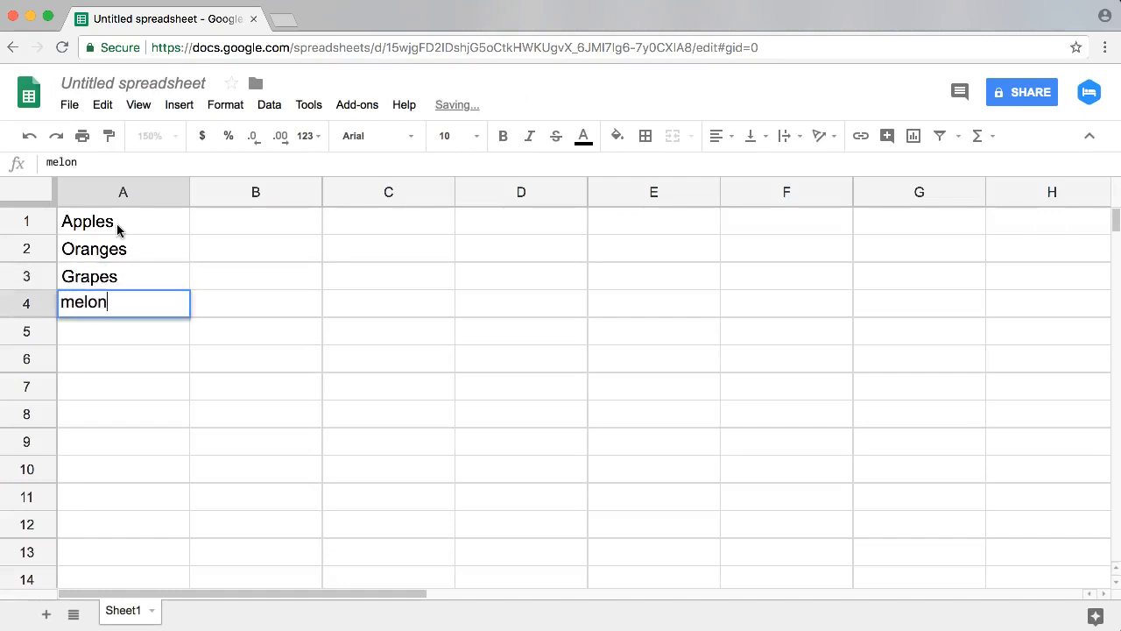
{"action": "type", "text": "s"}
{"action": "key", "text": "Return"}
{"action": "type", "text": "Mangos"}
{"action": "key", "text": "BackSpace"}
{"action": "key", "text": "Return"}
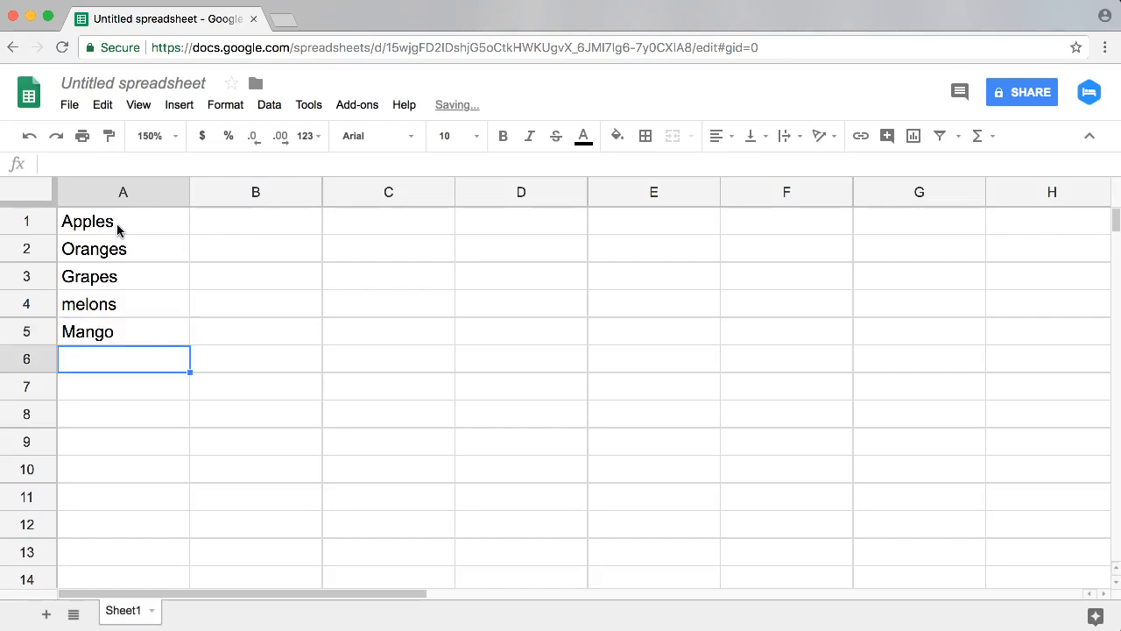
Step: Add Apples, Mango and Melons to the fruit list in cells A6 to A8
{"action": "type", "text": "Apples"}
{"action": "key", "text": "Return"}
{"action": "type", "text": "Mango"}
{"action": "key", "text": "Return"}
{"action": "type", "text": "M"}
{"action": "key", "text": "BackSpace"}
{"action": "key", "text": "BackSpace"}
{"action": "type", "text": "Melons"}
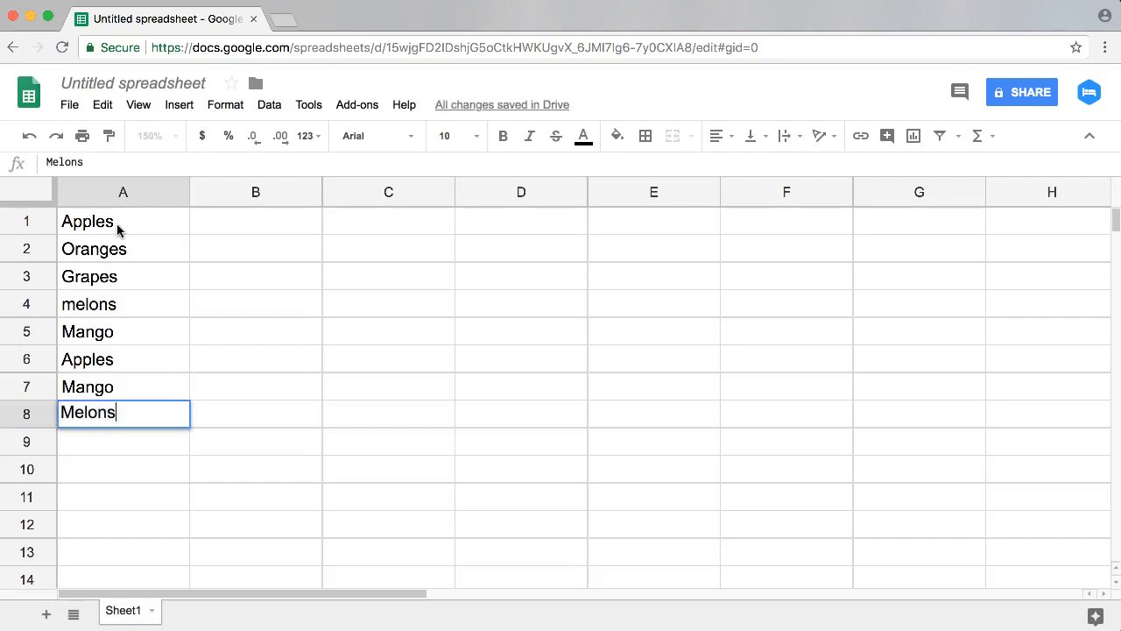
{"action": "key", "text": "Return"}
Step: Replace the entry in A4 with the capitalized spelling Melons
{"action": "key", "text": "Up"}
{"action": "key", "text": "Up"}
{"action": "key", "text": "Up"}
{"action": "key", "text": "Up"}
{"action": "key", "text": "Up"}
{"action": "type", "text": "Melo"}
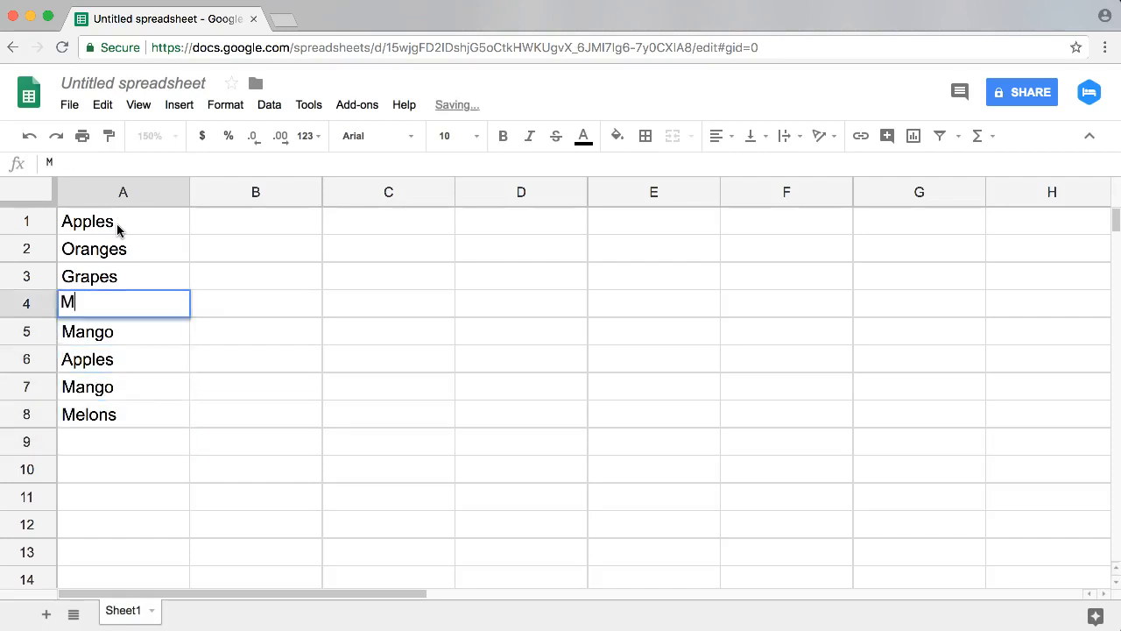
{"action": "key", "text": "Return"}
Step: Add Apples in A9 at the end of the fruit list
{"action": "key", "text": "Right"}
{"action": "key", "text": "Down"}
{"action": "key", "text": "Down"}
{"action": "key", "text": "Down"}
{"action": "key", "text": "Left"}
{"action": "key", "text": "Down"}
{"action": "type", "text": "Appl"}
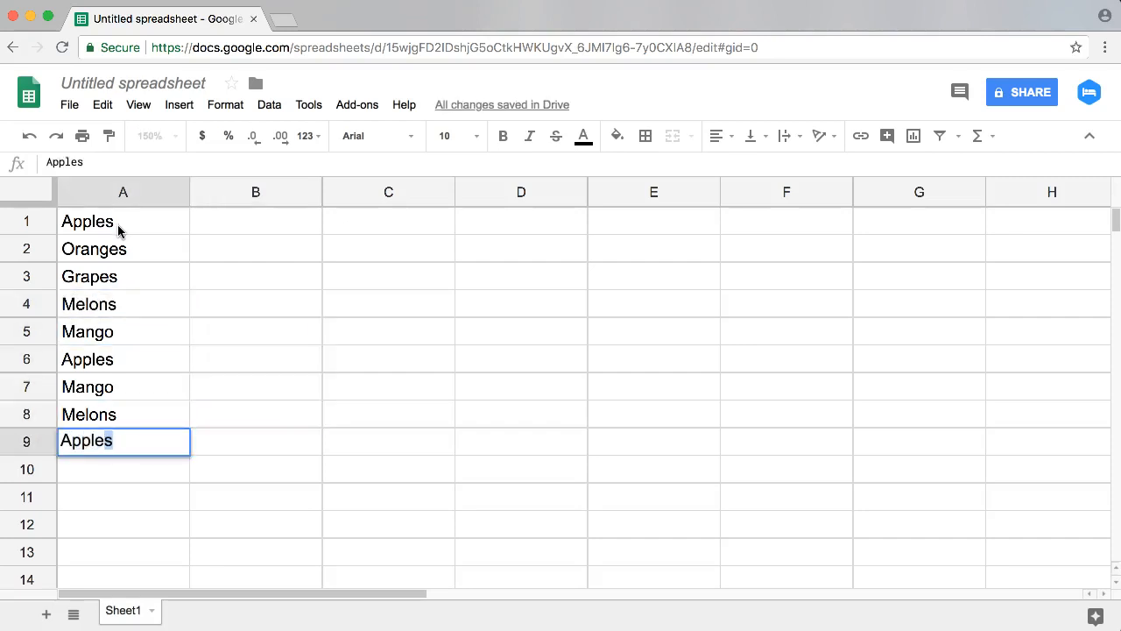
{"action": "key", "text": "Return"}
Step: Enter 10 in B1 and fill it down column B to row 9, beside every fruit
{"action": "key", "text": "Right"}
{"action": "key", "text": "Up"}
{"action": "key", "text": "Up"}
{"action": "key", "text": "Up"}
{"action": "key", "text": "Up"}
{"action": "key", "text": "Up"}
{"action": "key", "text": "Up"}
{"action": "key", "text": "Up"}
{"action": "key", "text": "Up"}
{"action": "key", "text": "Up"}
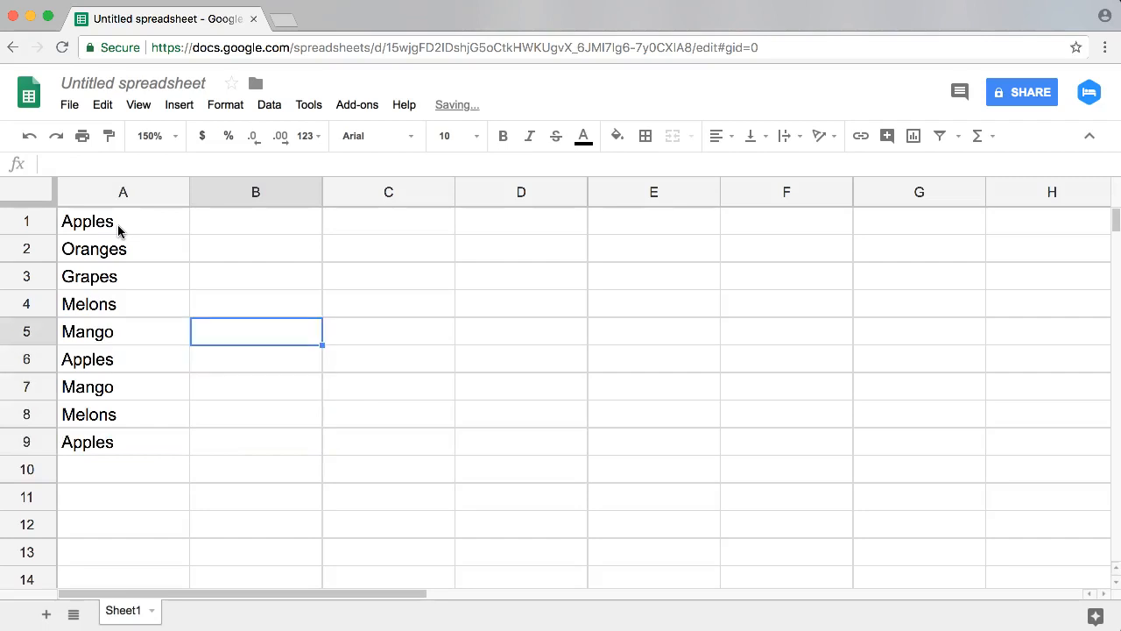
{"action": "type", "text": "10"}
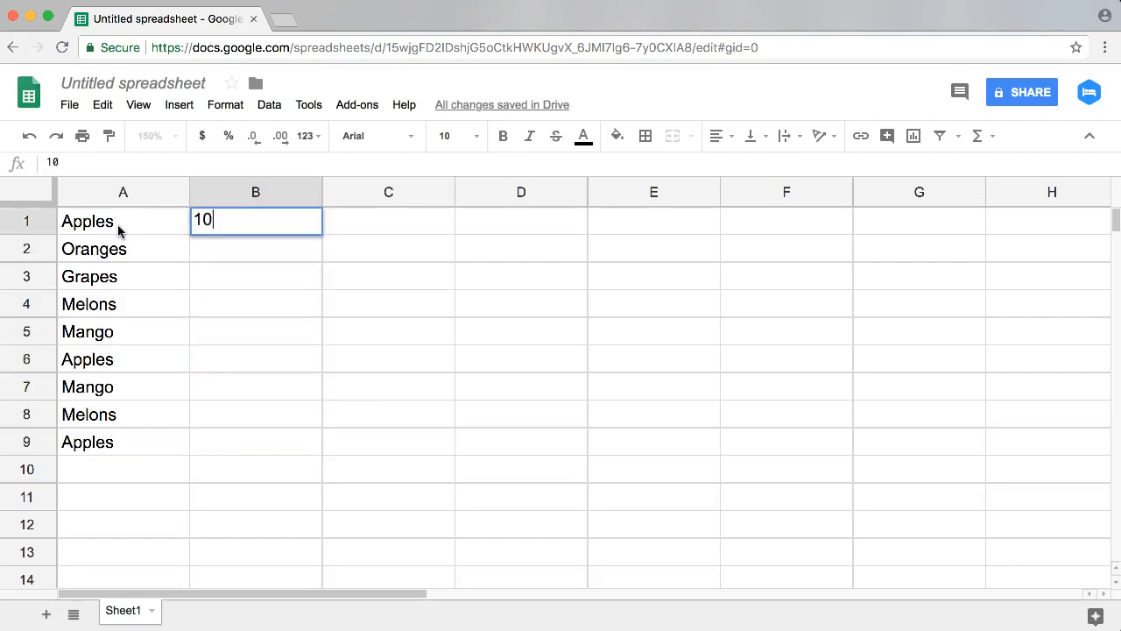
{"action": "key", "text": "Return"}
{"action": "left_click", "coordinate": [318, 222]}
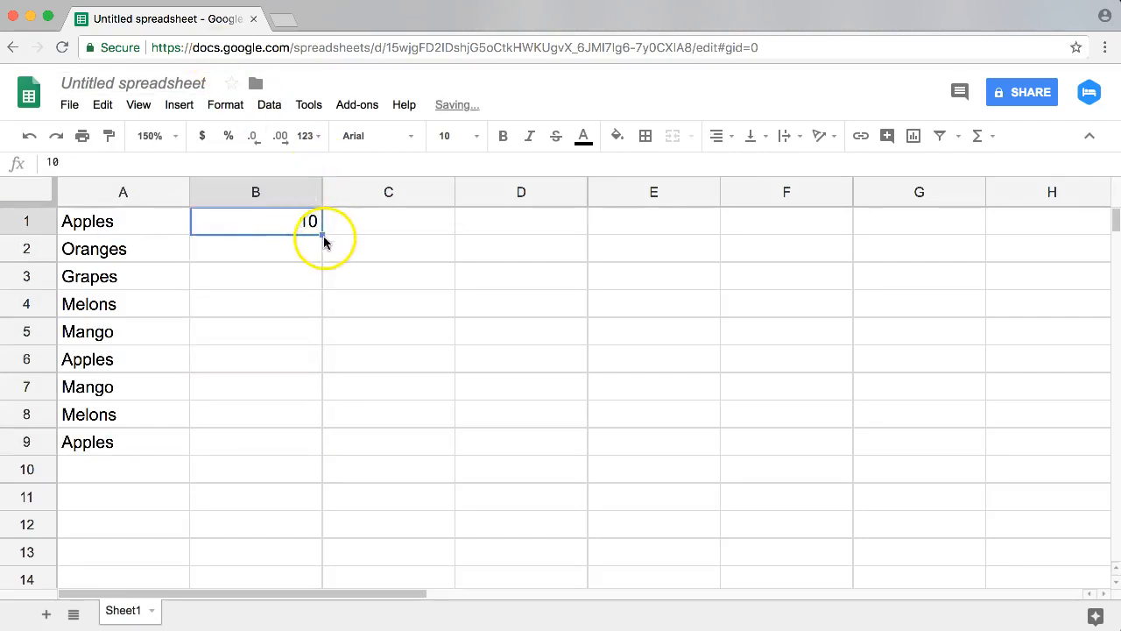
{"action": "double_click", "coordinate": [323, 235]}
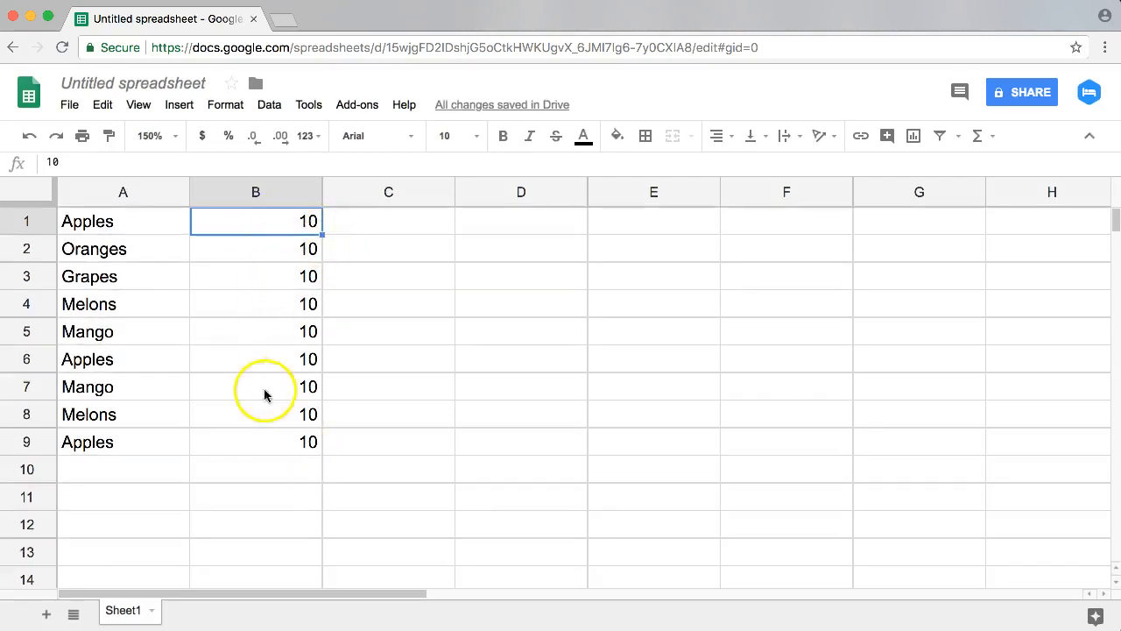
{"action": "left_click", "coordinate": [377, 226]}
{"action": "left_click_drag", "start_coordinate": [146, 233], "coordinate": [225, 250]}
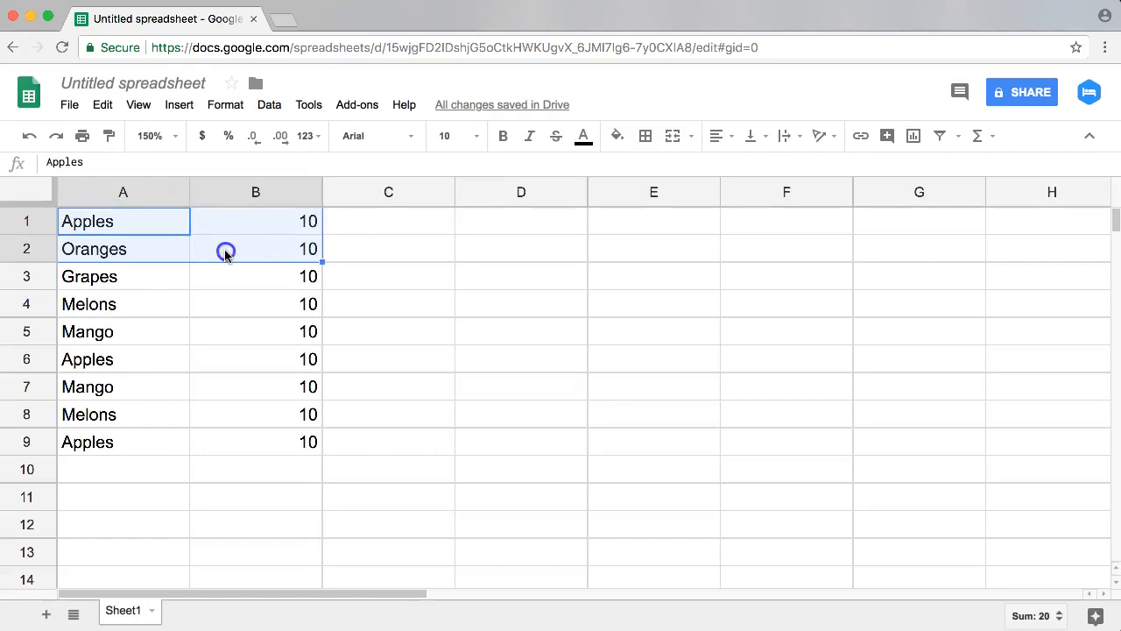
{"action": "left_click", "coordinate": [226, 251]}
{"action": "left_click", "coordinate": [213, 371]}
{"action": "left_click", "coordinate": [225, 420]}
{"action": "left_click", "coordinate": [233, 347]}
{"action": "left_click", "coordinate": [238, 267]}
{"action": "left_click", "coordinate": [243, 220]}
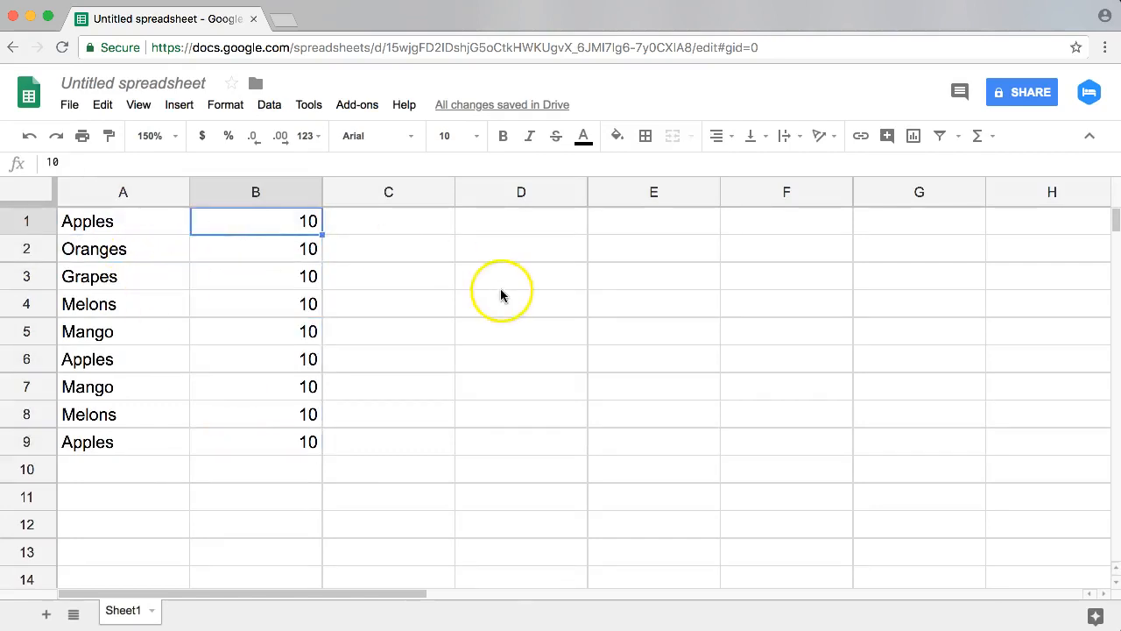
{"action": "left_click", "coordinate": [474, 219]}
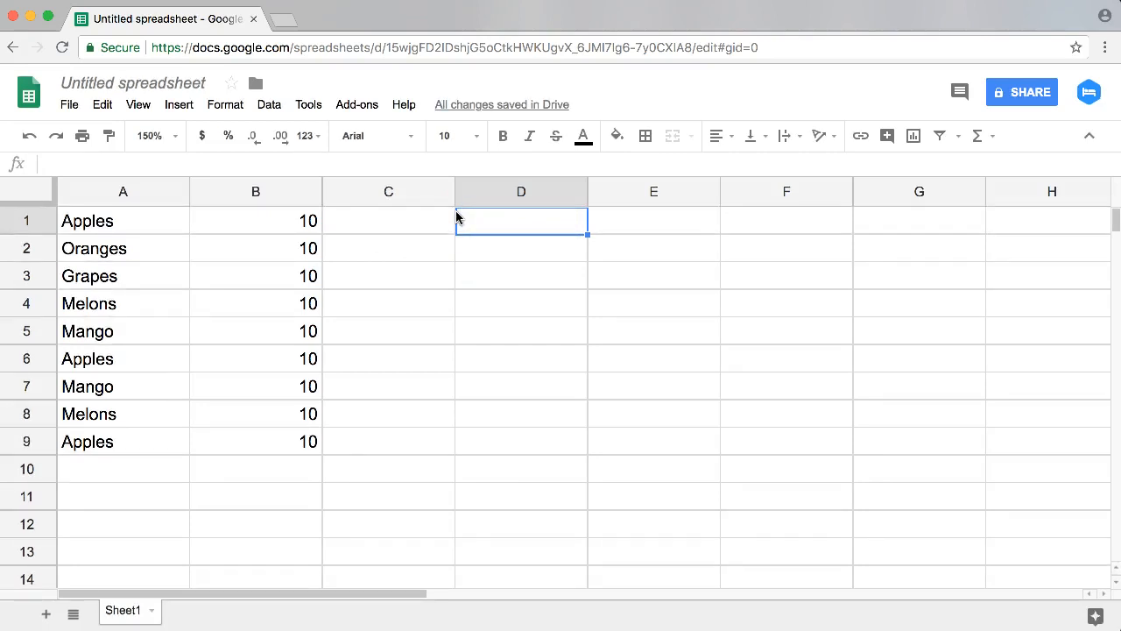
{"action": "mouse_move", "coordinate": [121, 229]}
{"action": "left_mouse_down"}
{"action": "mouse_move", "coordinate": [118, 465]}
{"action": "mouse_move", "coordinate": [127, 219]}
{"action": "left_mouse_up"}
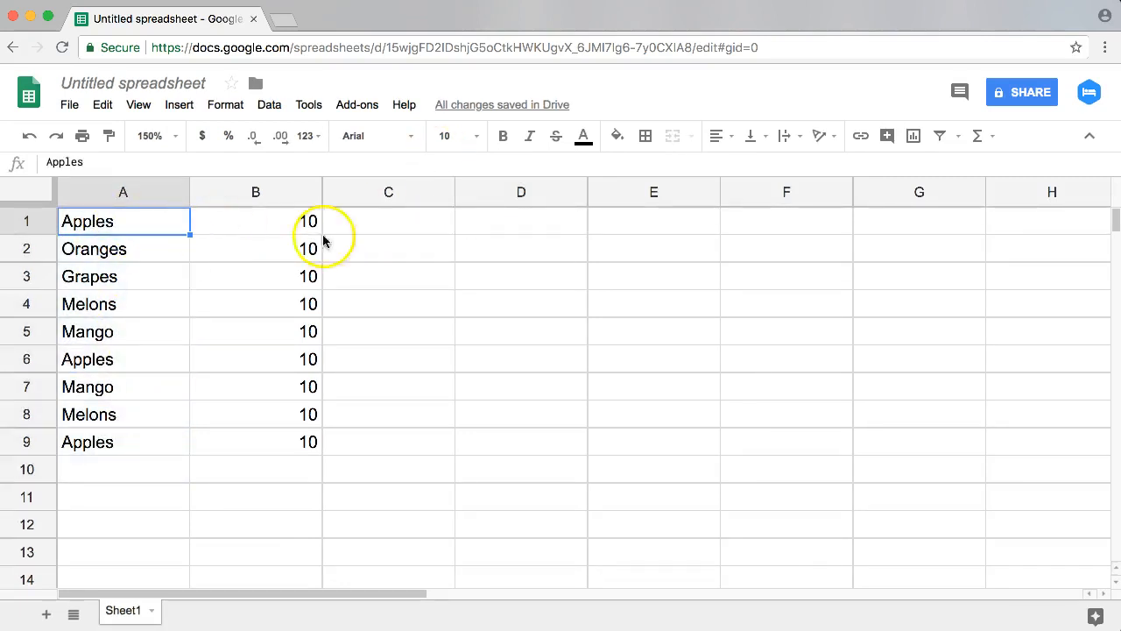
{"action": "left_click", "coordinate": [276, 226]}
{"action": "left_click", "coordinate": [237, 358]}
{"action": "left_click", "coordinate": [238, 450]}
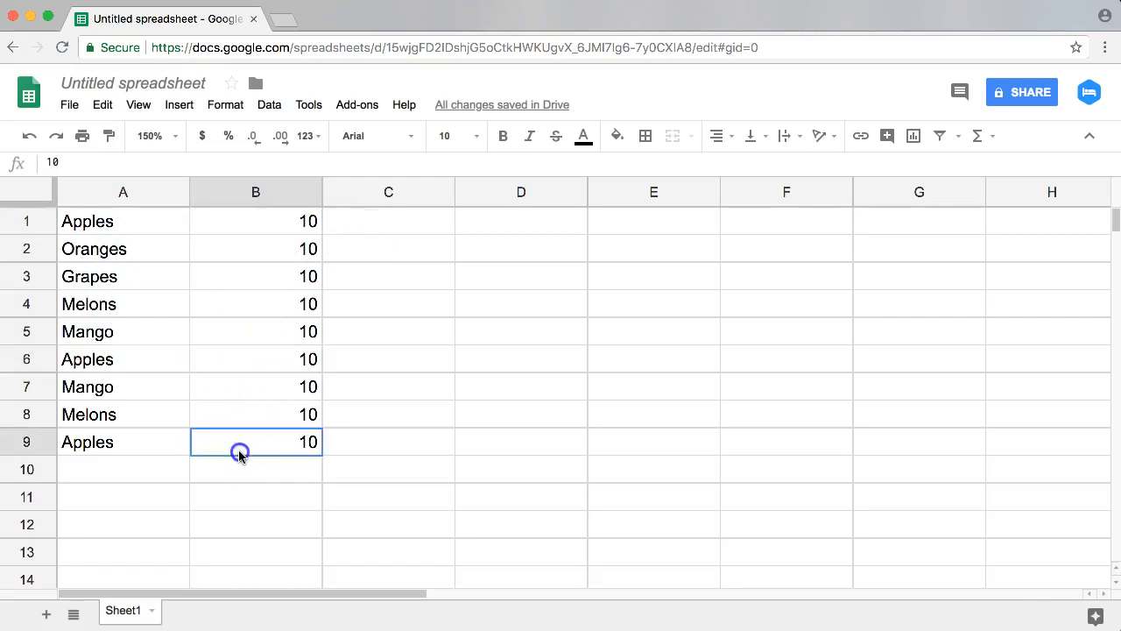
Step: Start a SUMIF formula in D1 with the whole of column A as the range to test
{"action": "left_click", "coordinate": [510, 223]}
{"action": "type", "text": "-"}
{"action": "key", "text": "BackSpace"}
{"action": "type", "text": "="}
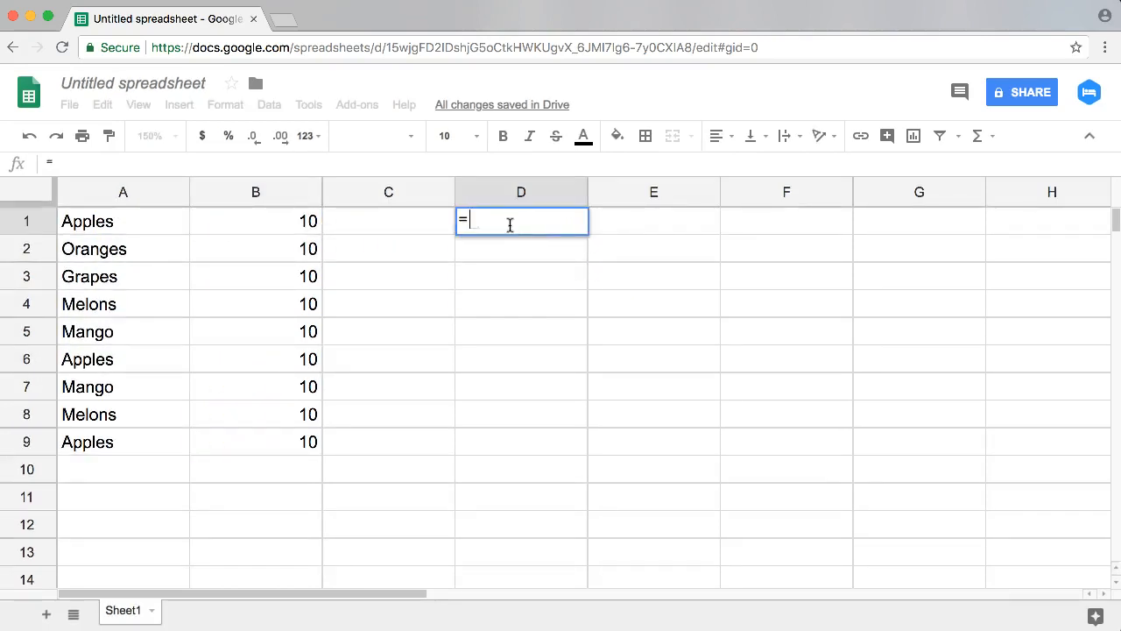
{"action": "type", "text": "SUMI"}
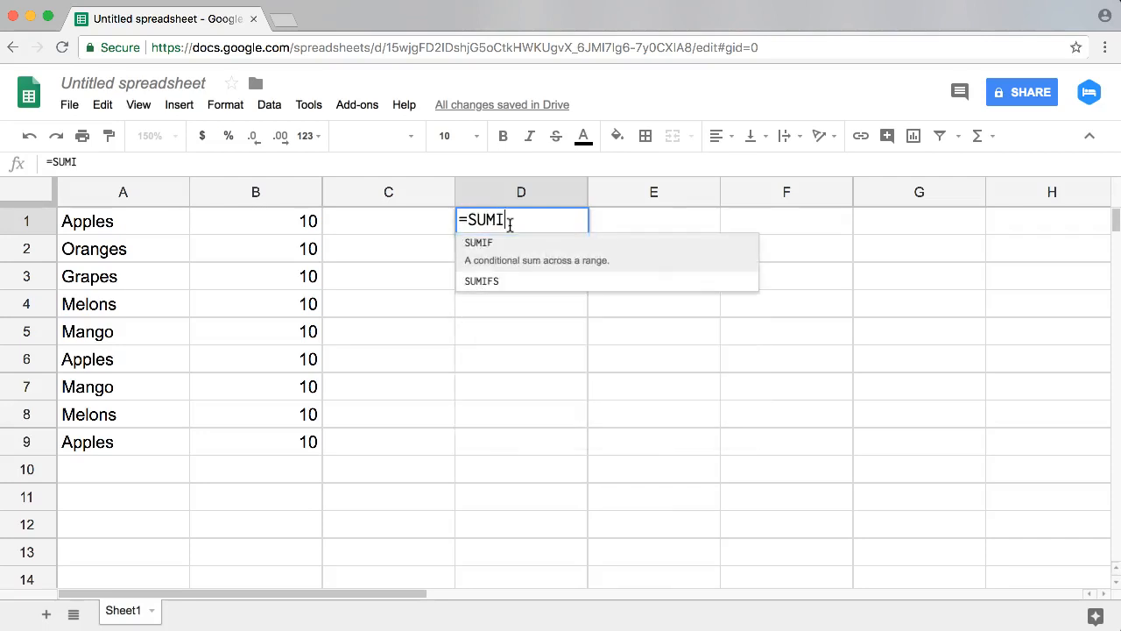
{"action": "type", "text": "F("}
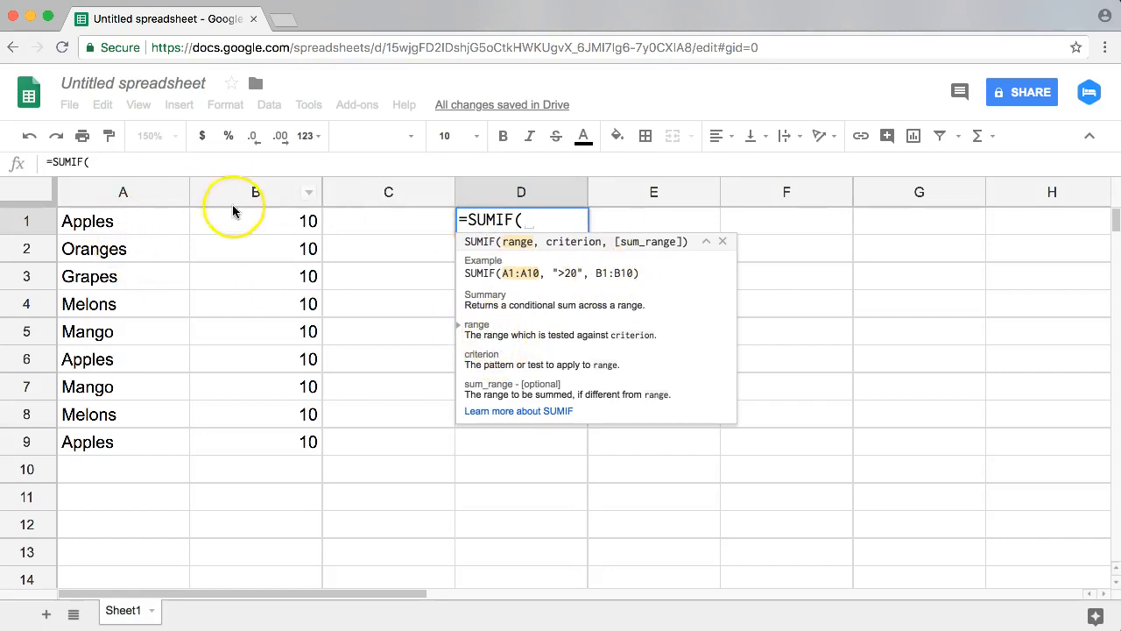
{"action": "left_click_drag", "start_coordinate": [131, 221], "coordinate": [142, 445]}
{"action": "left_click", "coordinate": [138, 192]}
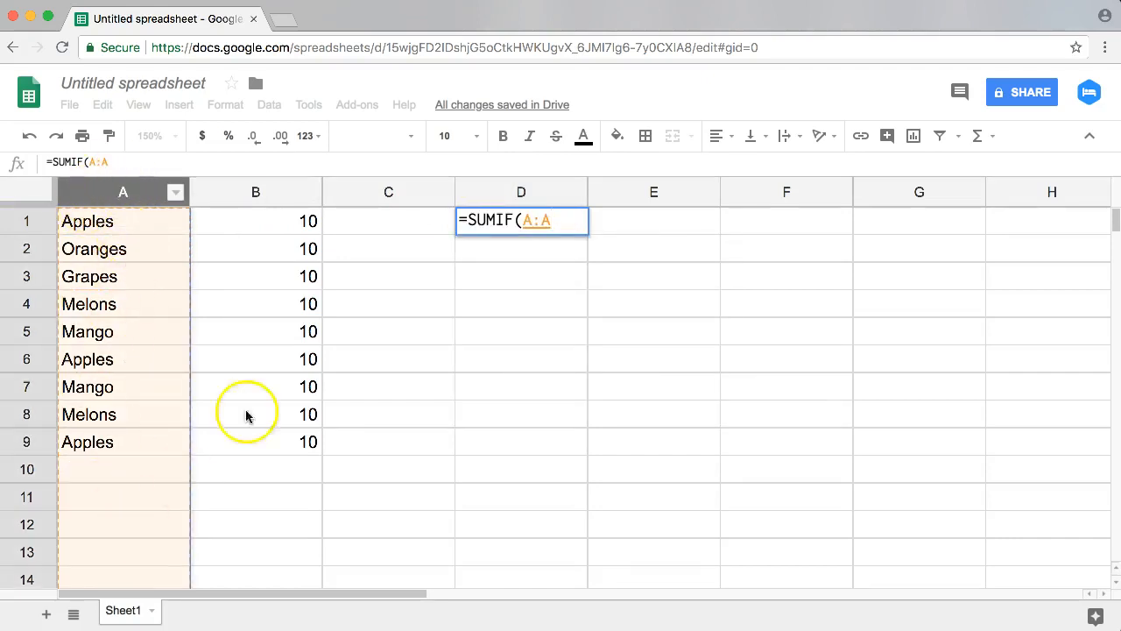
{"action": "type", "text": ","}
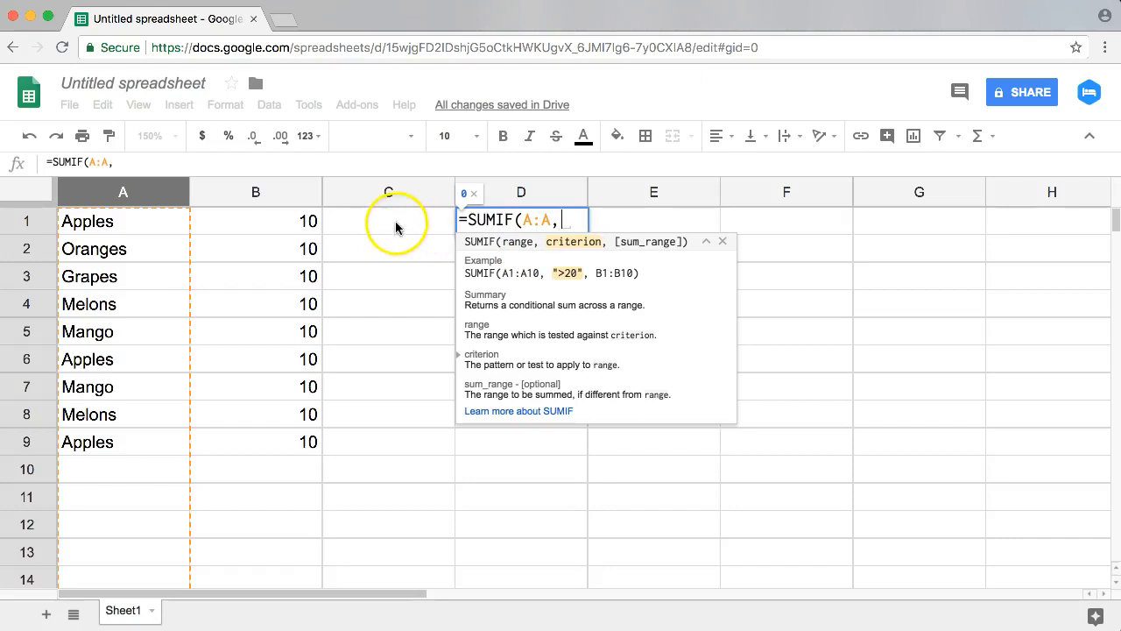
Step: Complete the D1 formula as =SUMIF(A:A,E1,B:B), with E1 as the criterion and column B as the sum range
{"action": "left_click", "coordinate": [642, 226]}
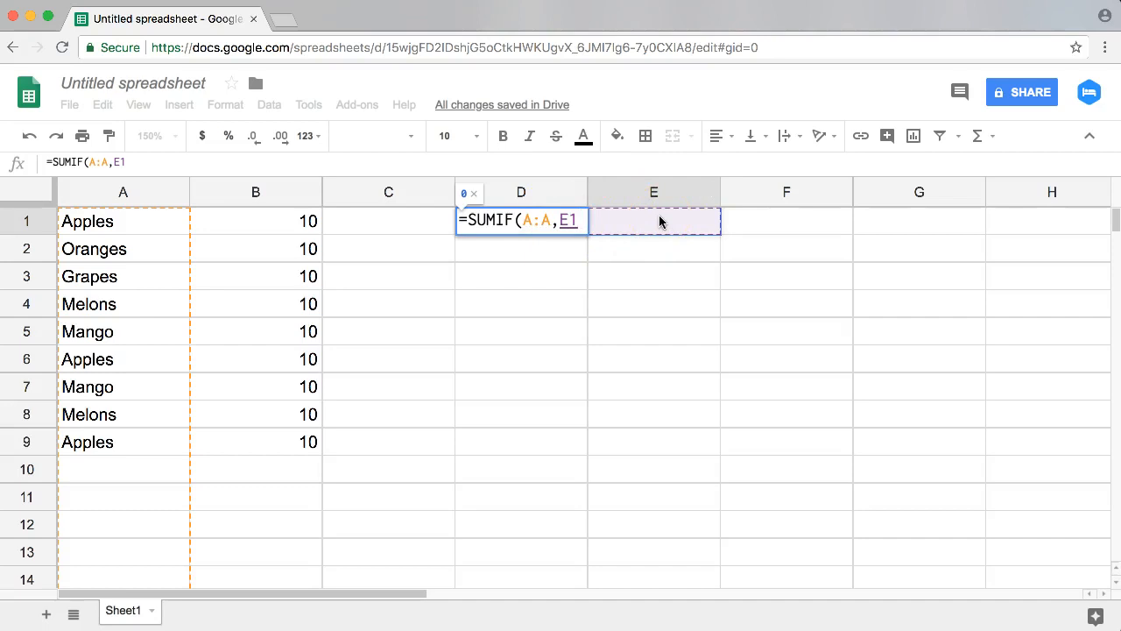
{"action": "type", "text": ","}
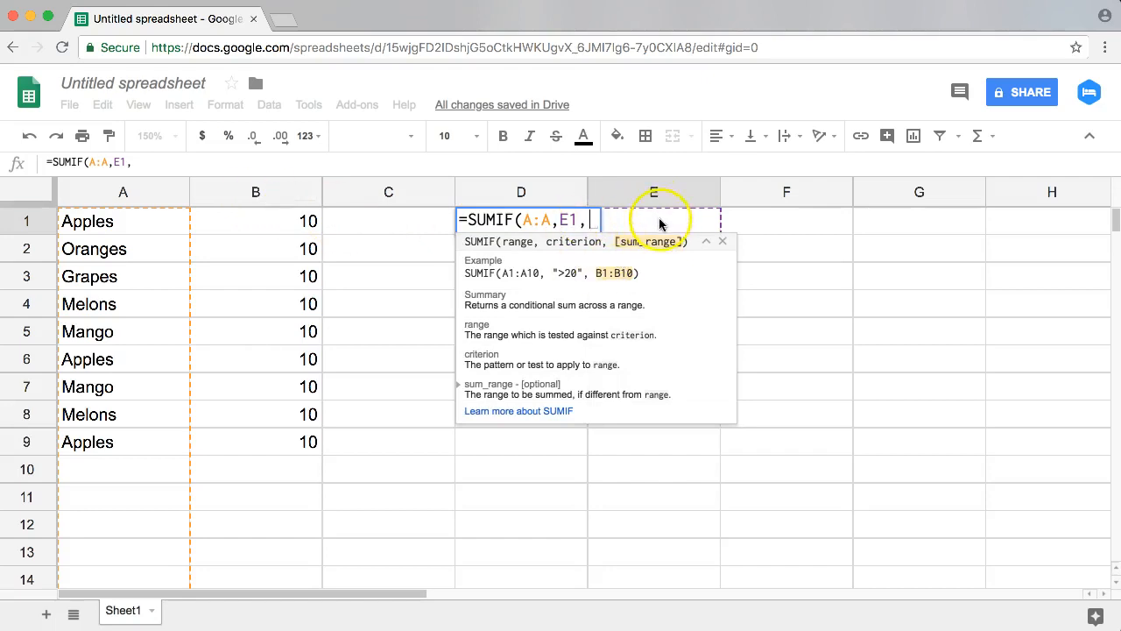
{"action": "left_click", "coordinate": [255, 192]}
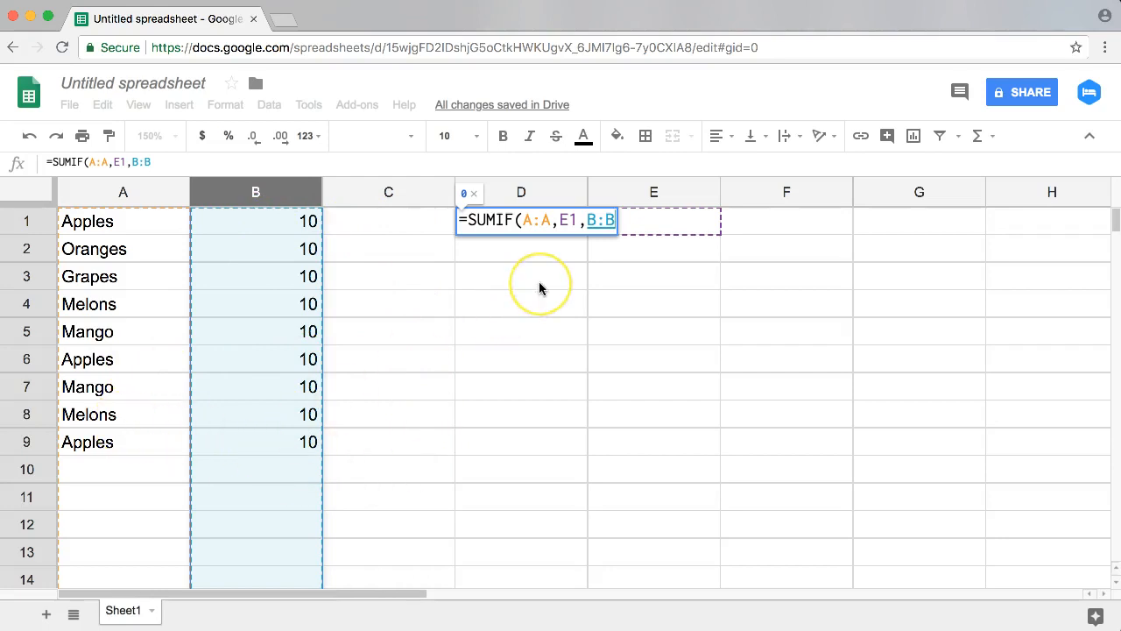
{"action": "key", "text": "Return"}
{"action": "left_click", "coordinate": [520, 219]}
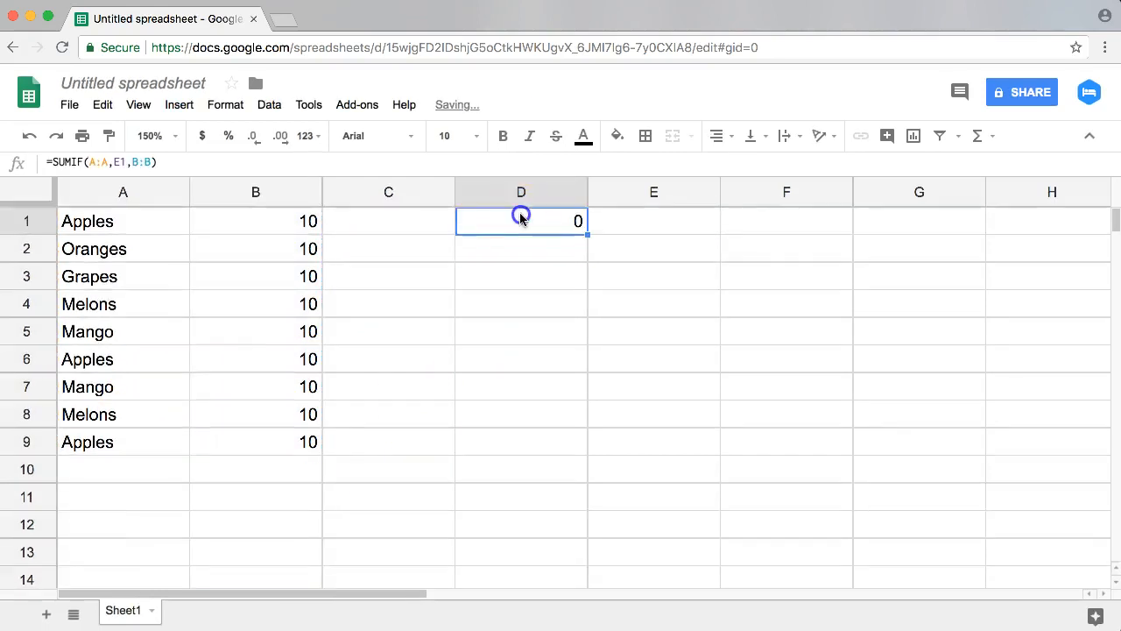
Step: Enter Apples in E1 as the criterion to test the SUMIF formula
{"action": "left_click", "coordinate": [615, 220]}
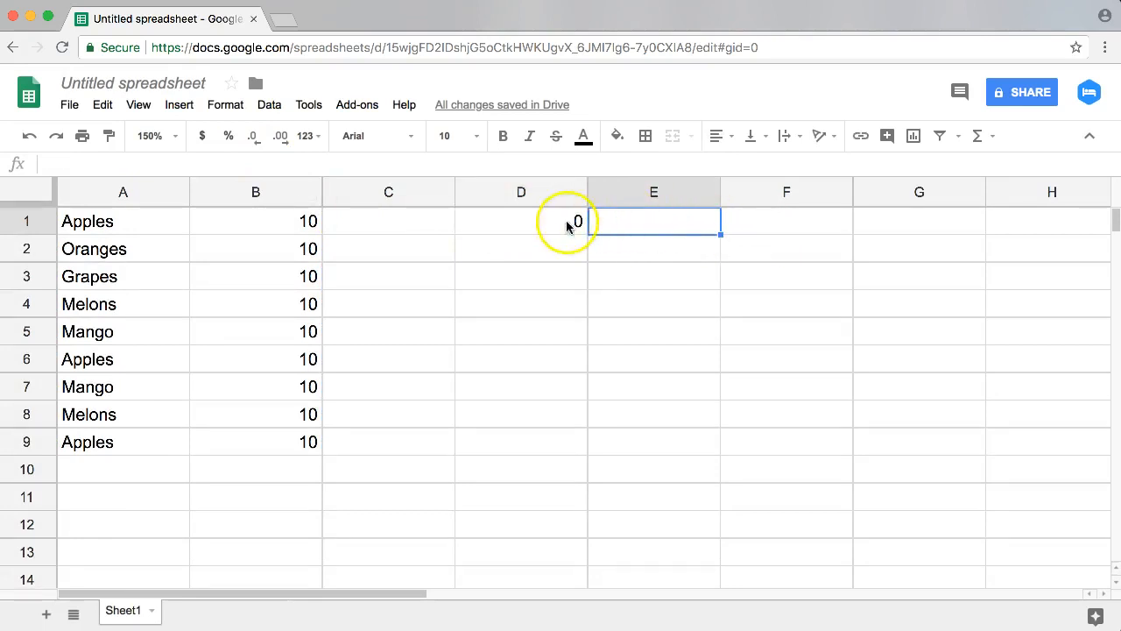
{"action": "left_click", "coordinate": [526, 220]}
{"action": "left_click", "coordinate": [641, 215]}
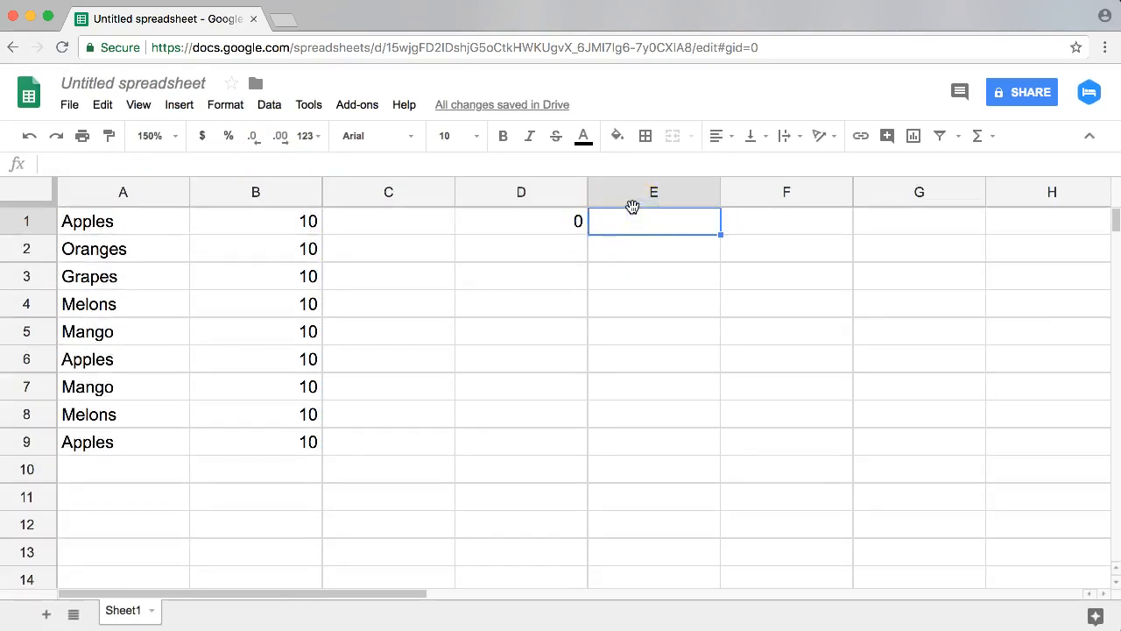
{"action": "type", "text": "Apples"}
{"action": "key", "text": "Return"}
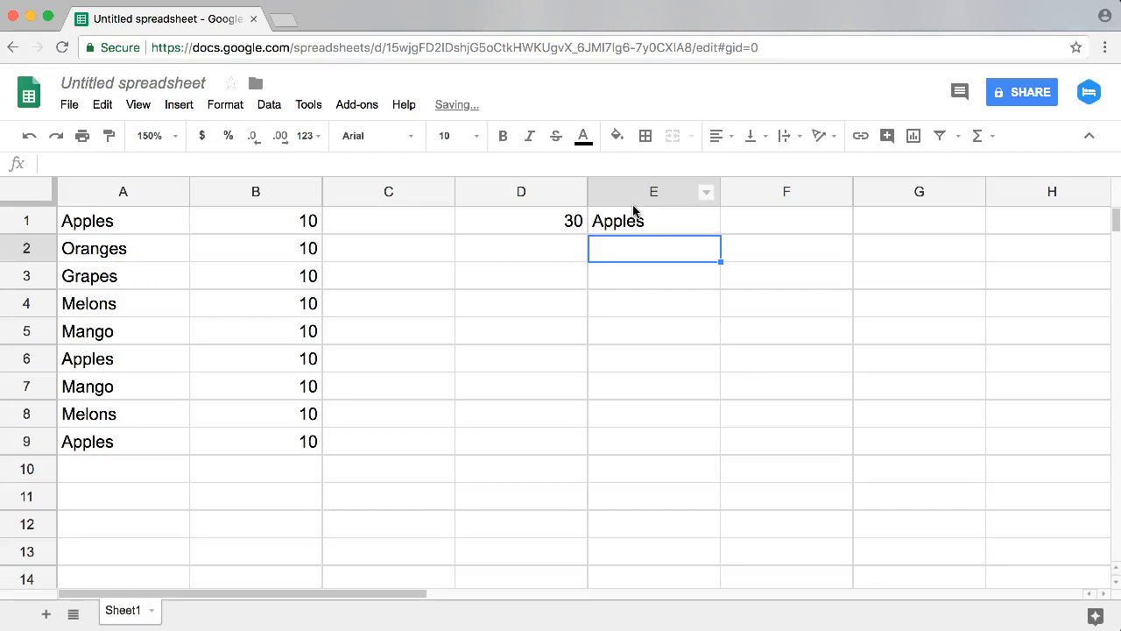
Step: Change the criterion in E1 to Mango to test another fruit
{"action": "left_click", "coordinate": [634, 212]}
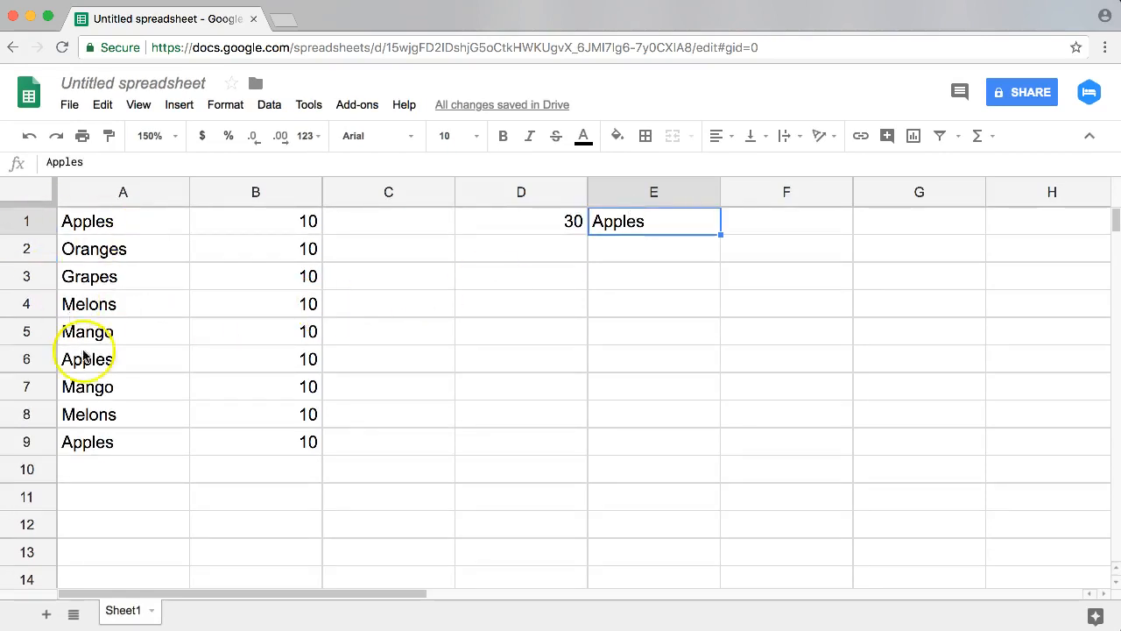
{"action": "type", "text": "Mango"}
{"action": "key", "text": "Return"}
{"action": "key", "text": "Up"}
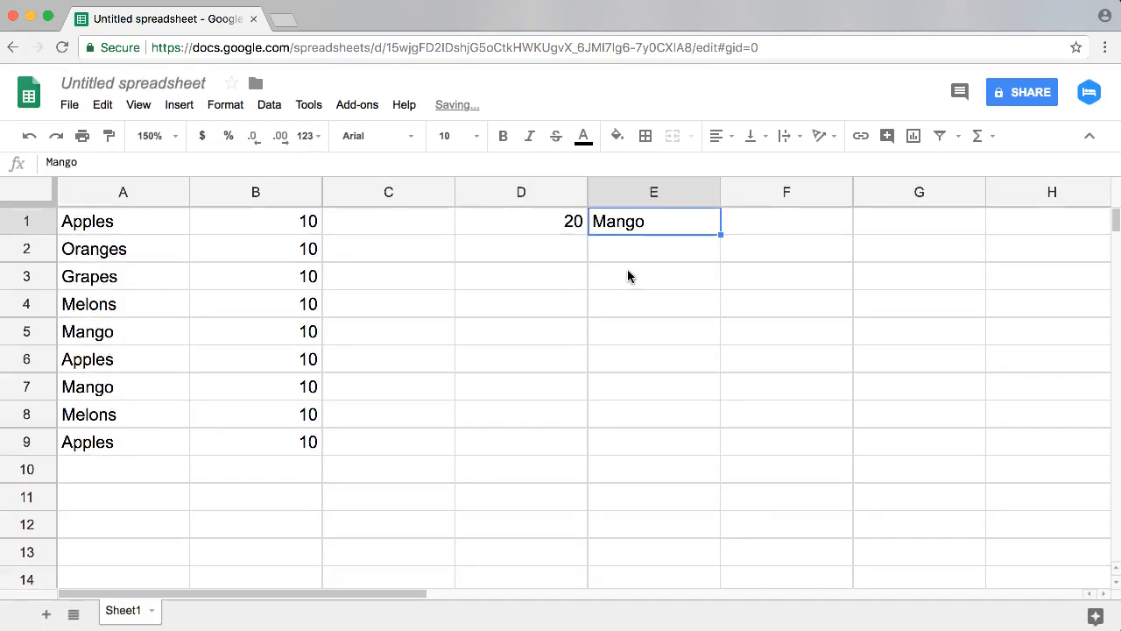
Step: Change the SUMIF criterion in E1 to Melons
{"action": "type", "text": "Melons"}
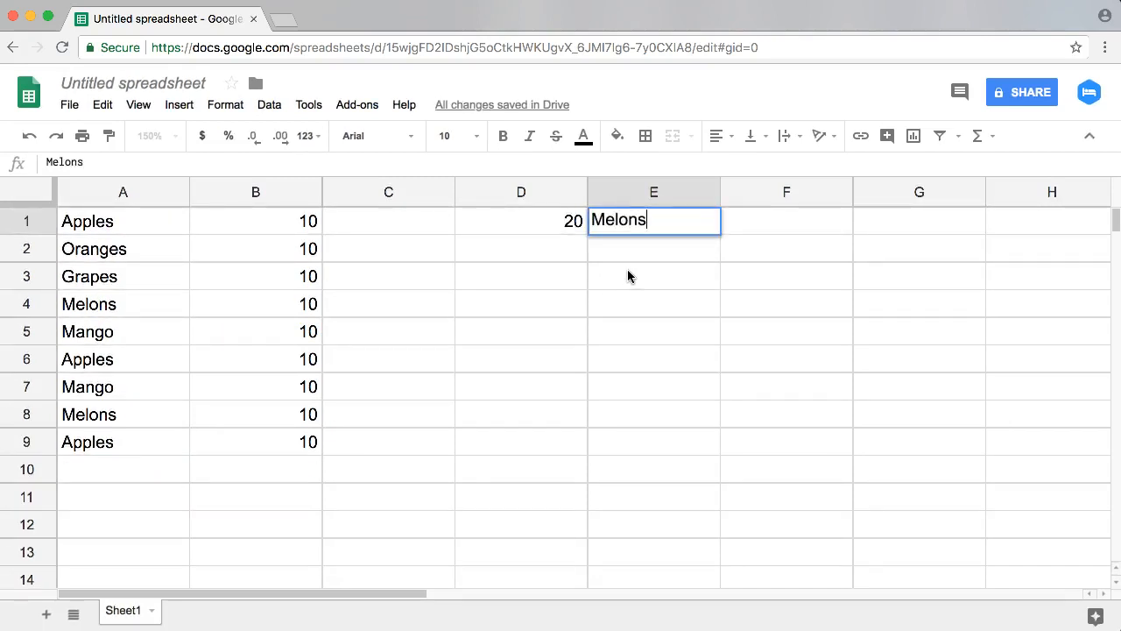
{"action": "key", "text": "Return"}
{"action": "key", "text": "Up"}
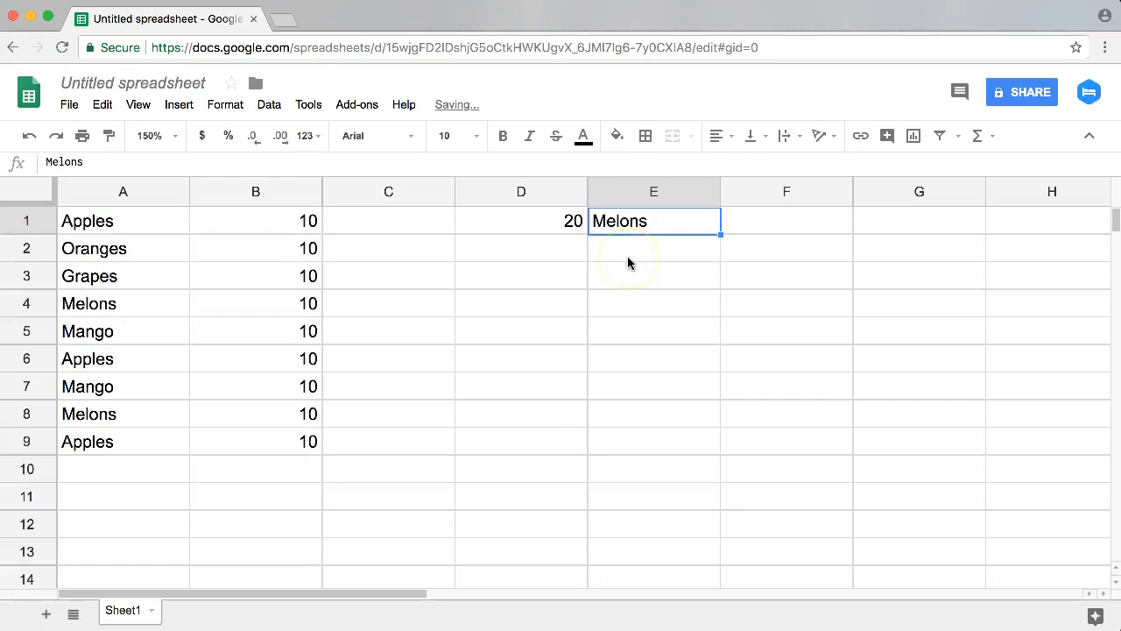
Step: Change the SUMIF criterion in E1 to Peach, a fruit missing from the list
{"action": "type", "text": "Peach"}
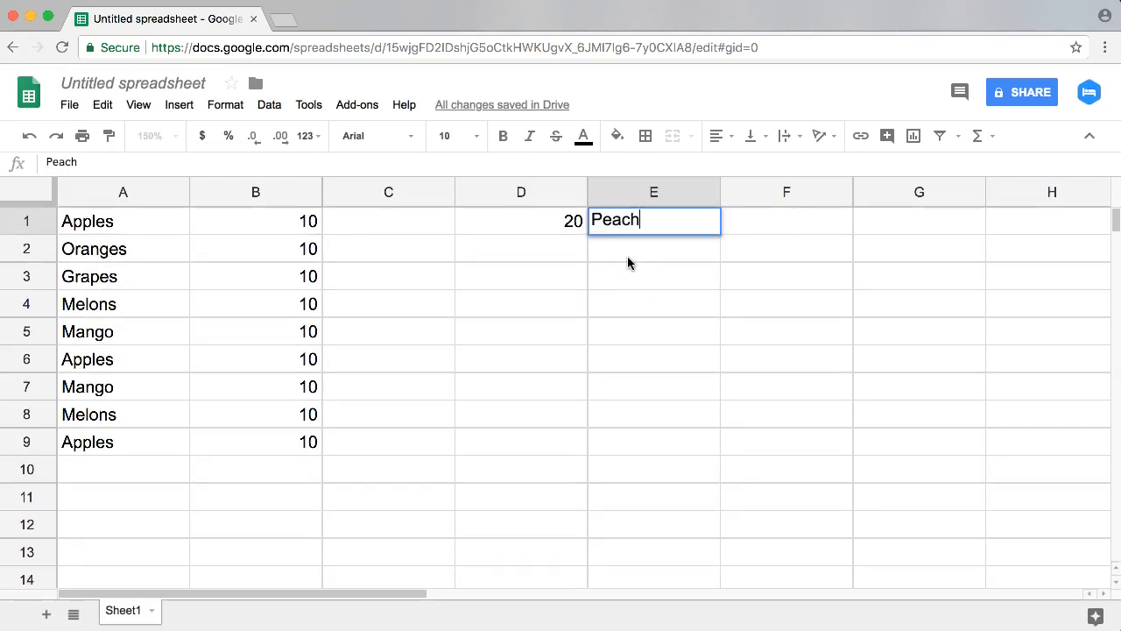
{"action": "key", "text": "Return"}
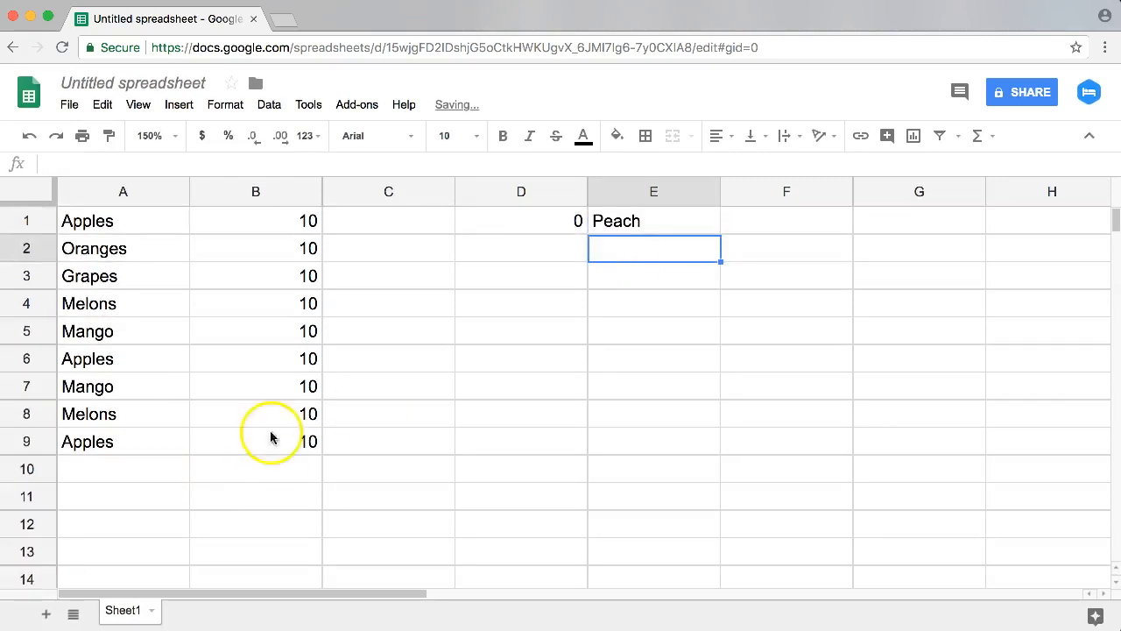
Step: Add a Peach entry with quantity 100 in row 10 of the fruit list
{"action": "left_click", "coordinate": [94, 195]}
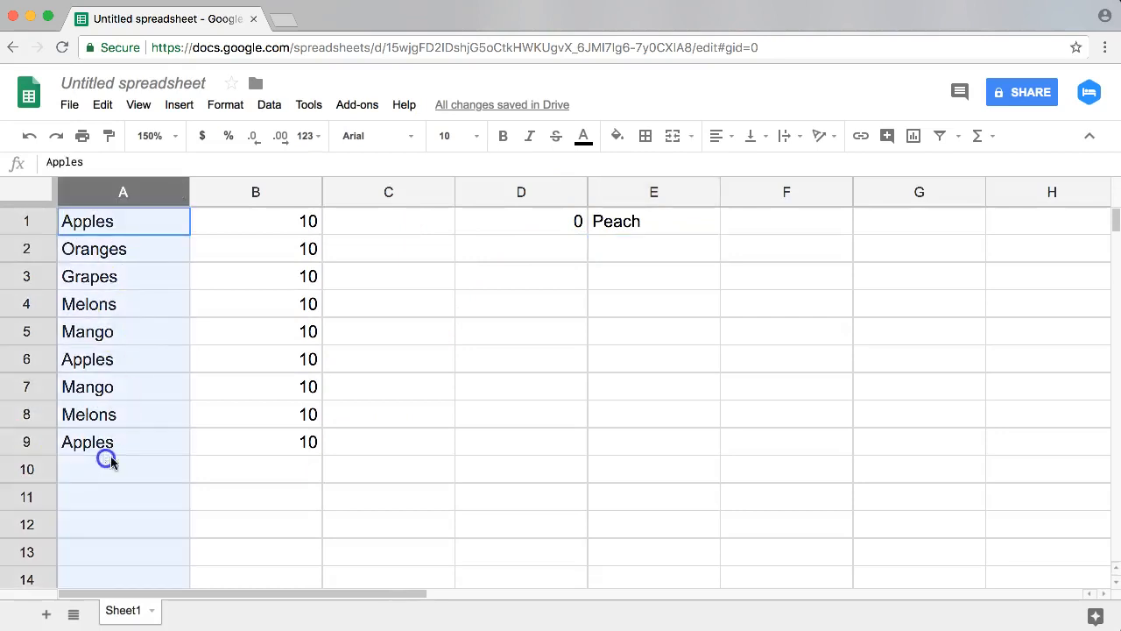
{"action": "left_click", "coordinate": [140, 471]}
{"action": "type", "text": "Peach"}
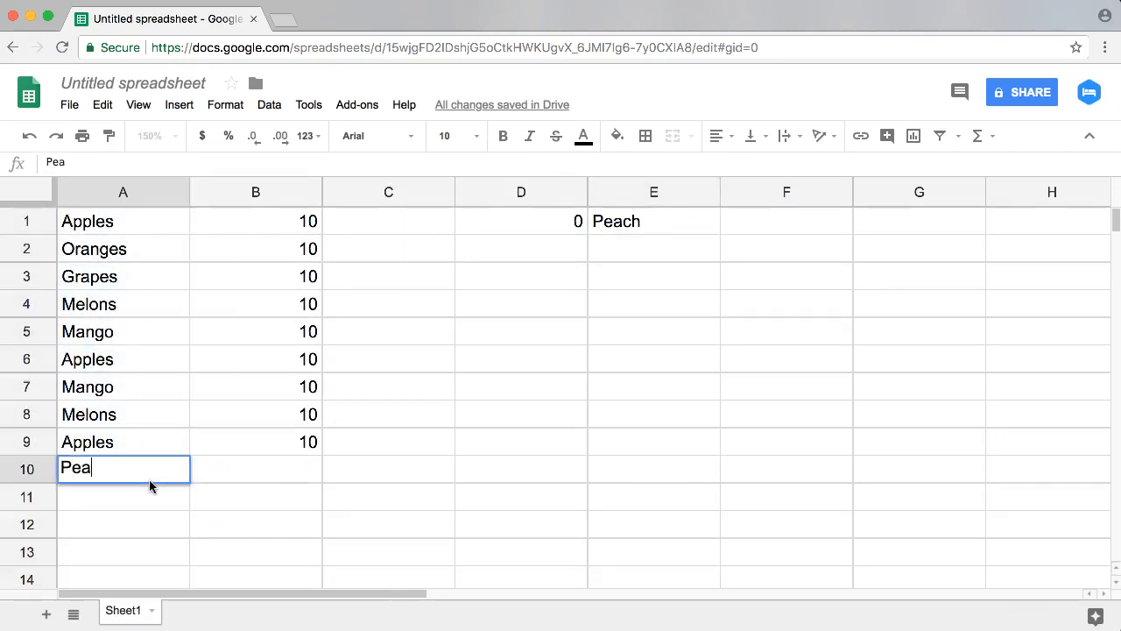
{"action": "key", "text": "Tab"}
{"action": "type", "text": "100"}
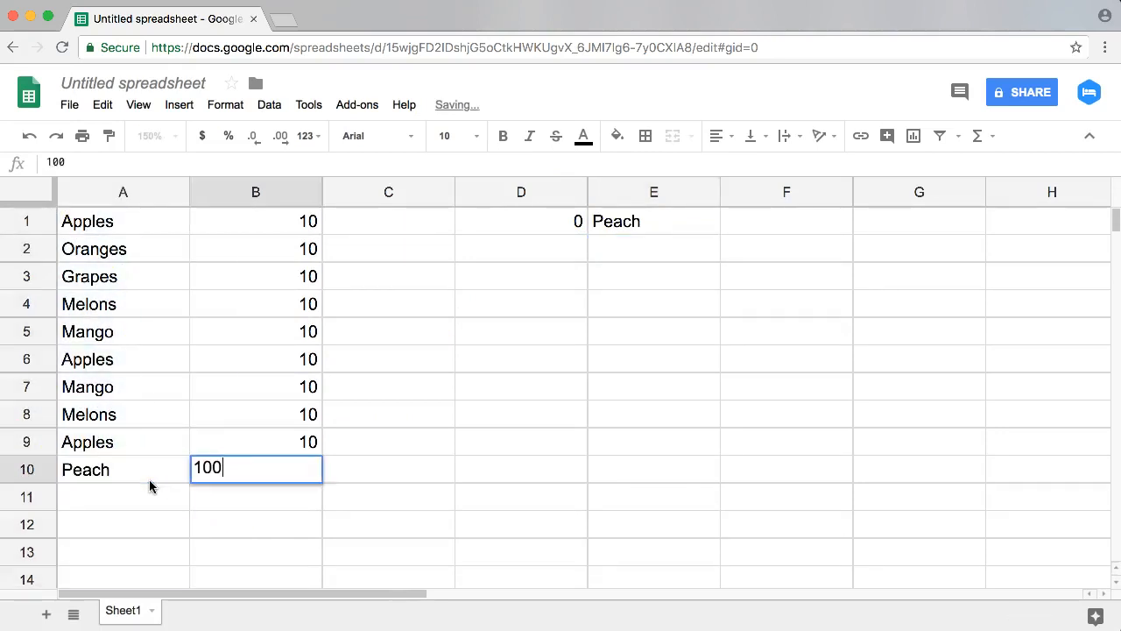
{"action": "key", "text": "Return"}
{"action": "key", "text": "Tab"}
{"action": "key", "text": "Tab"}
{"action": "key", "text": "Up"}
{"action": "key", "text": "Up"}
{"action": "key", "text": "Up"}
{"action": "key", "text": "Up"}
{"action": "key", "text": "Up"}
{"action": "key", "text": "Up"}
{"action": "key", "text": "Up"}
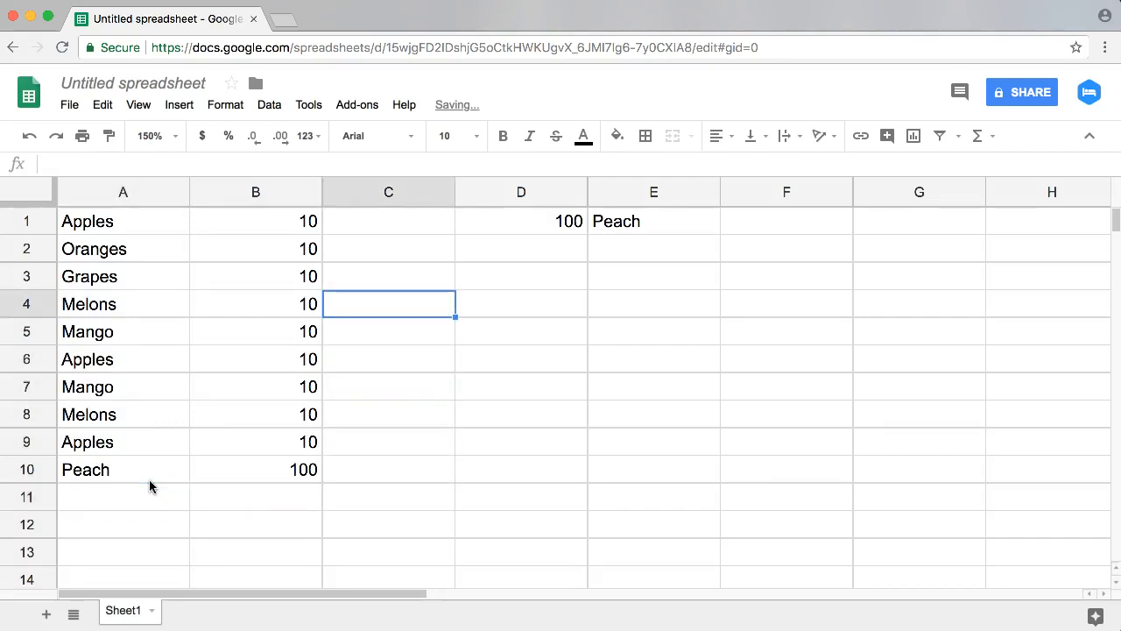
Step: Examine the SUMIF formula in D1, its criterion in E1, and how the fruits in column A pair with the quantities in column B
{"action": "left_click", "coordinate": [582, 220]}
{"action": "left_click", "coordinate": [601, 221]}
{"action": "left_click", "coordinate": [533, 226]}
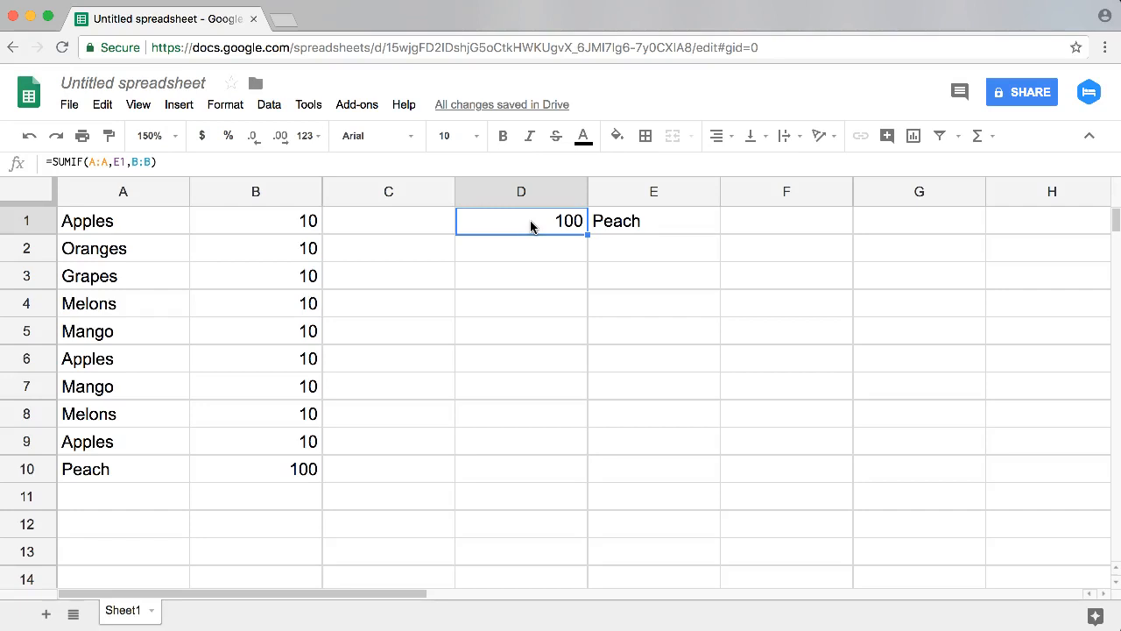
{"action": "left_click", "coordinate": [140, 228]}
{"action": "left_click", "coordinate": [616, 220]}
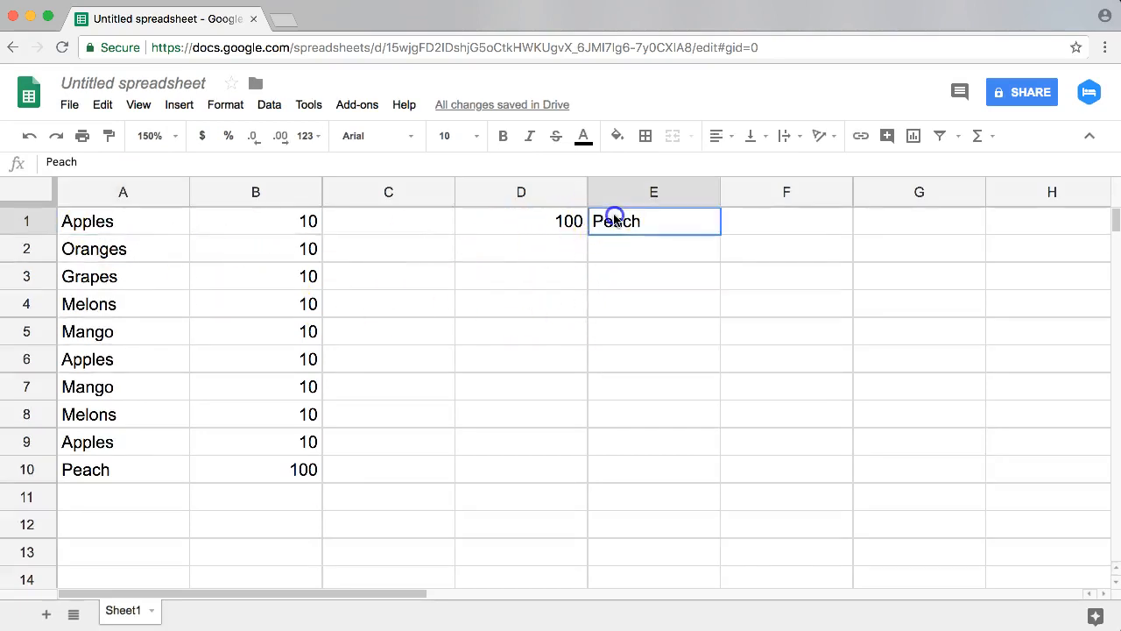
{"action": "left_click", "coordinate": [83, 220]}
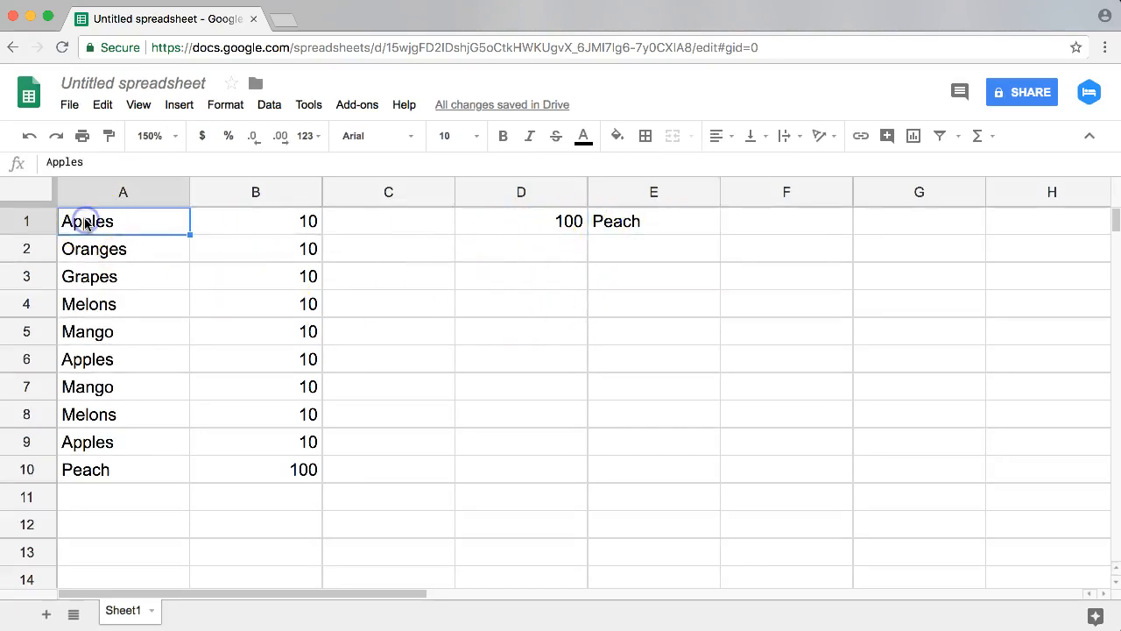
{"action": "left_click", "coordinate": [257, 221]}
{"action": "left_click", "coordinate": [124, 251]}
{"action": "left_click", "coordinate": [248, 254]}
{"action": "left_click", "coordinate": [237, 283]}
{"action": "left_click", "coordinate": [138, 320]}
{"action": "left_click", "coordinate": [282, 330]}
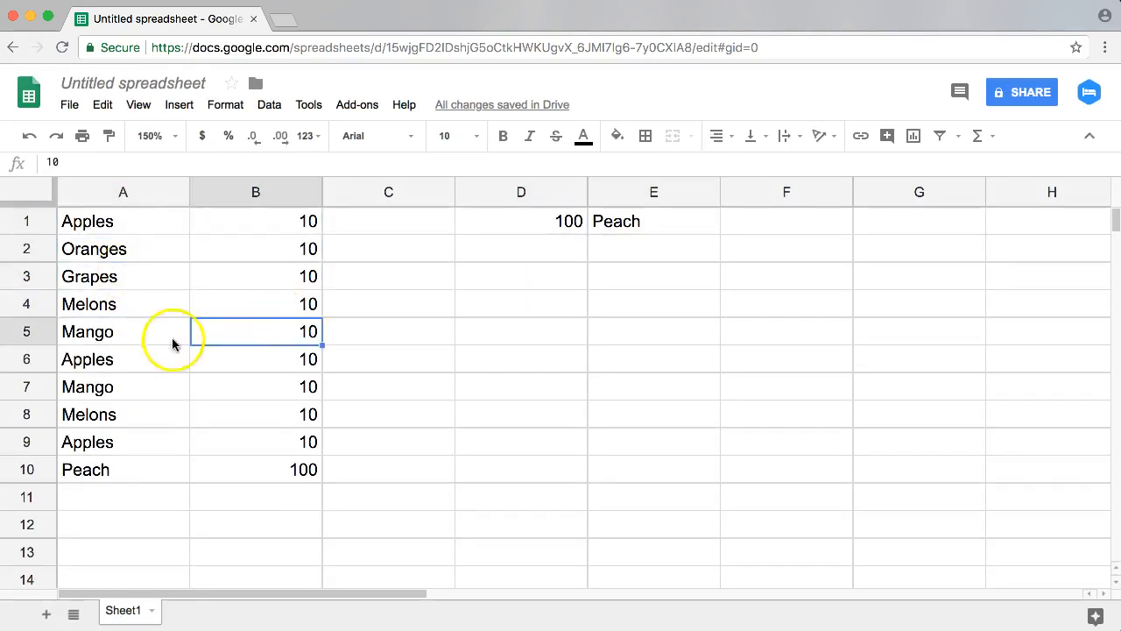
{"action": "left_click", "coordinate": [158, 355]}
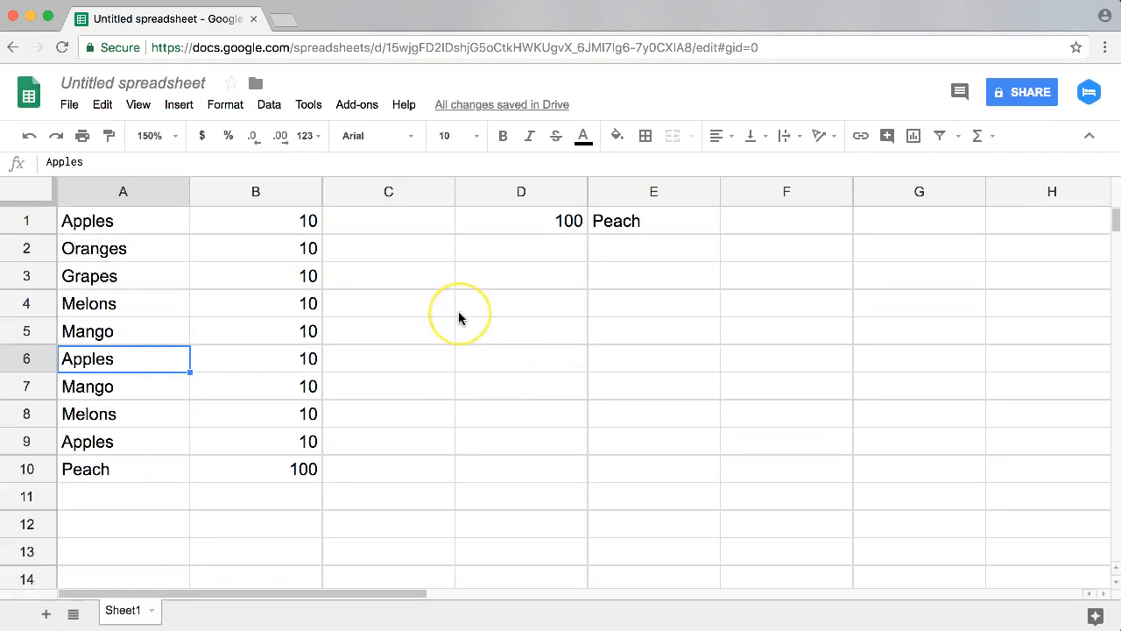